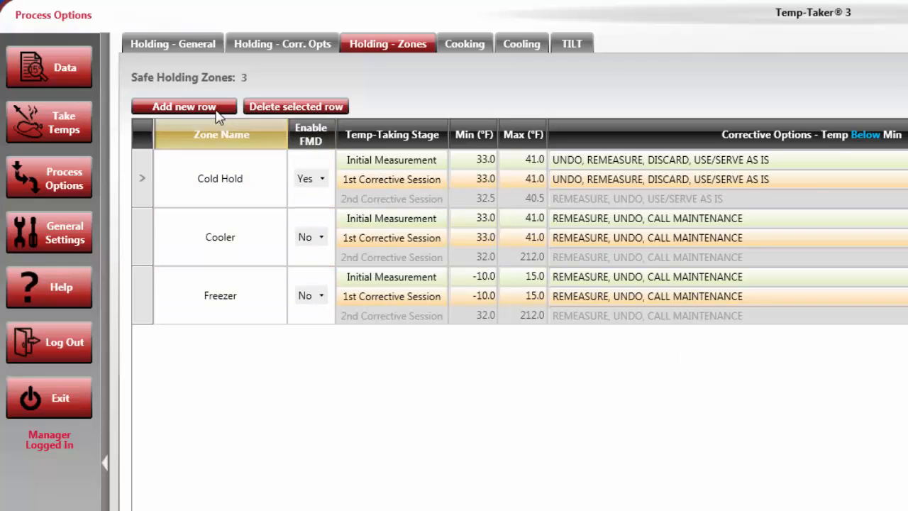
Step: Add a new holding zone named Hot Hold and set its Enable FMD option to Yes
{"action": "left_click", "coordinate": [184, 106]}
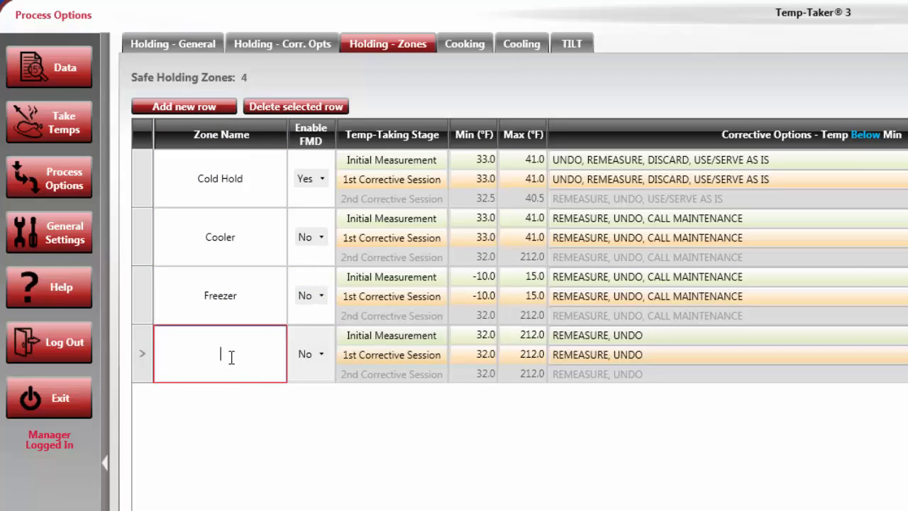
{"action": "type", "text": "Hot Hold"}
{"action": "left_click", "coordinate": [323, 357]}
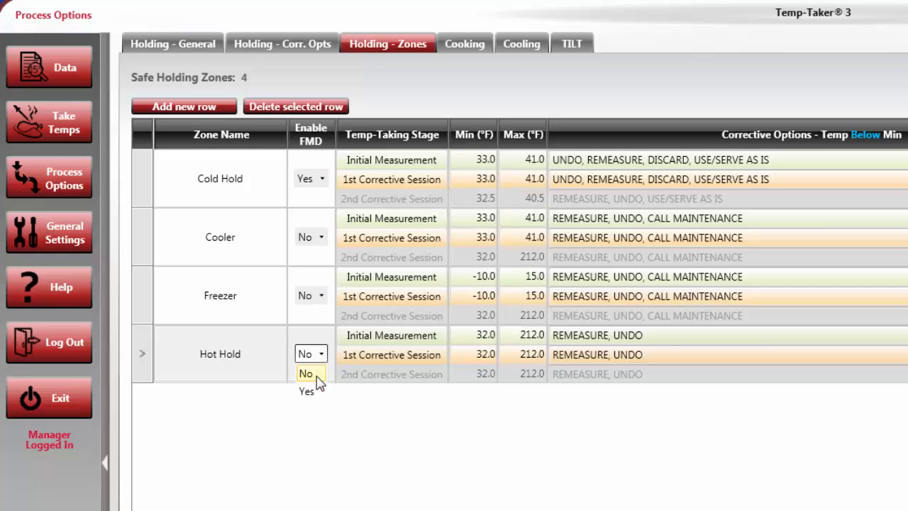
{"action": "left_click", "coordinate": [313, 392]}
Step: Set the Hot Hold zone's Initial Measurement range to a minimum of 140 °F and a maximum of 165 °F
{"action": "double_click", "coordinate": [470, 338]}
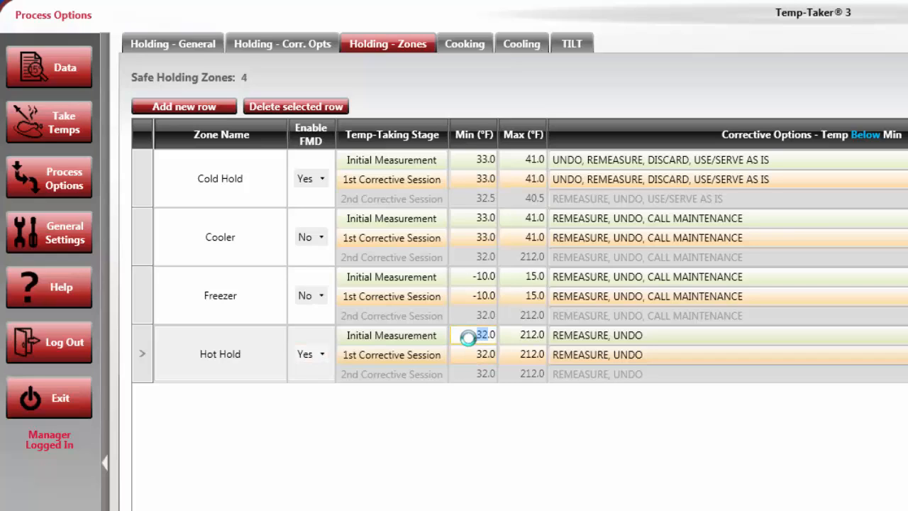
{"action": "left_click", "coordinate": [471, 336]}
{"action": "left_click_drag", "start_coordinate": [473, 335], "coordinate": [497, 334]}
{"action": "type", "text": "140"}
{"action": "key", "text": "Return"}
{"action": "double_click", "coordinate": [517, 339]}
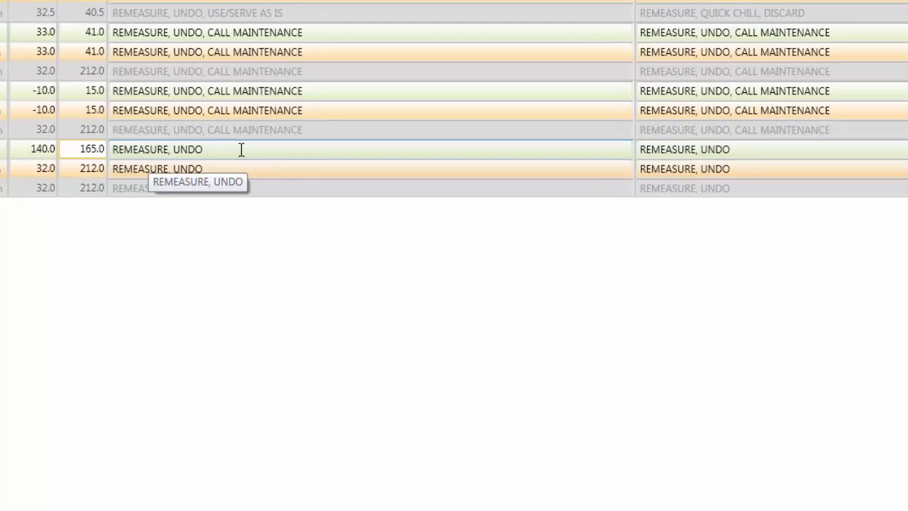
Step: Add REHEAT to Hot Hold's Initial Measurement corrective options for temperatures below the minimum
{"action": "left_click", "coordinate": [241, 149]}
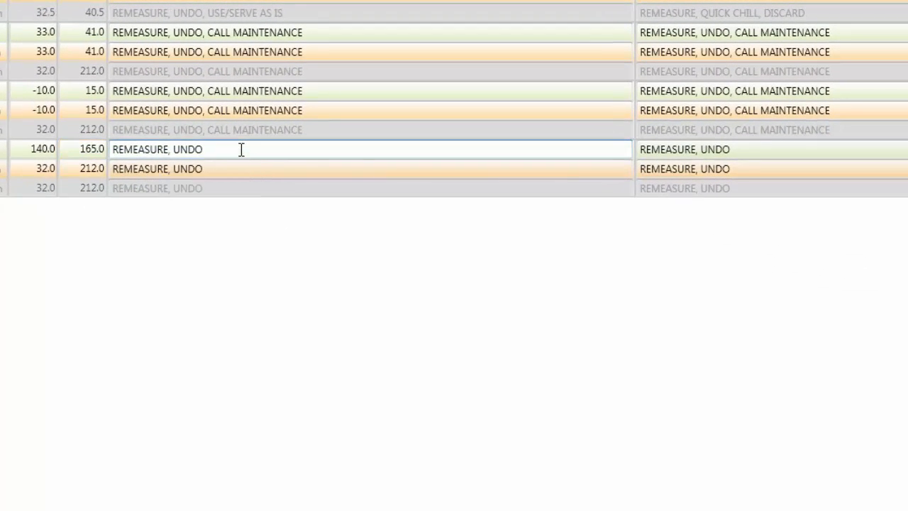
{"action": "left_click", "coordinate": [241, 149]}
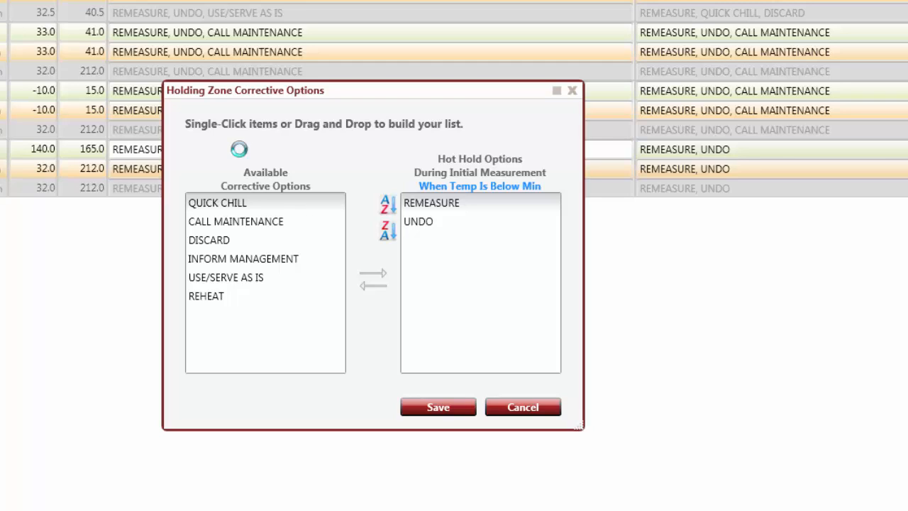
{"action": "left_click", "coordinate": [214, 296]}
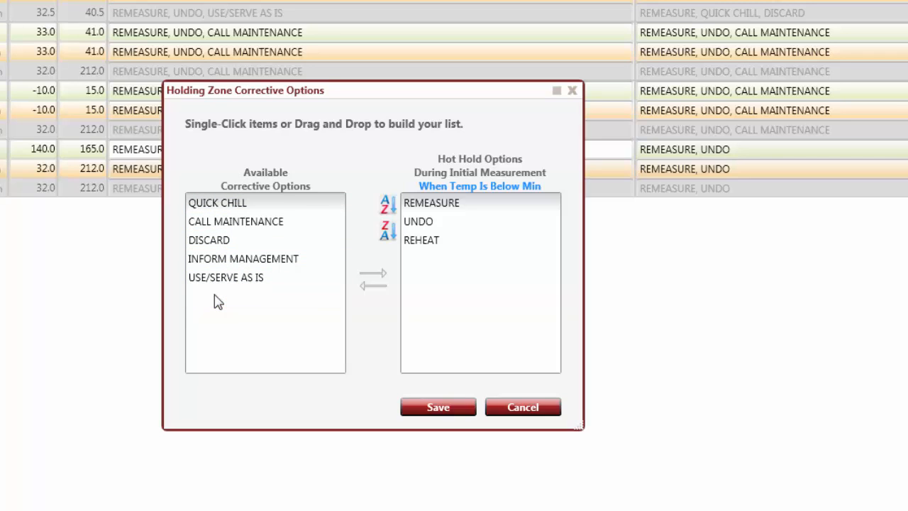
Step: Remove UNDO from the Hot Hold options and add it back, placed between REMEASURE and REHEAT
{"action": "left_click", "coordinate": [413, 225]}
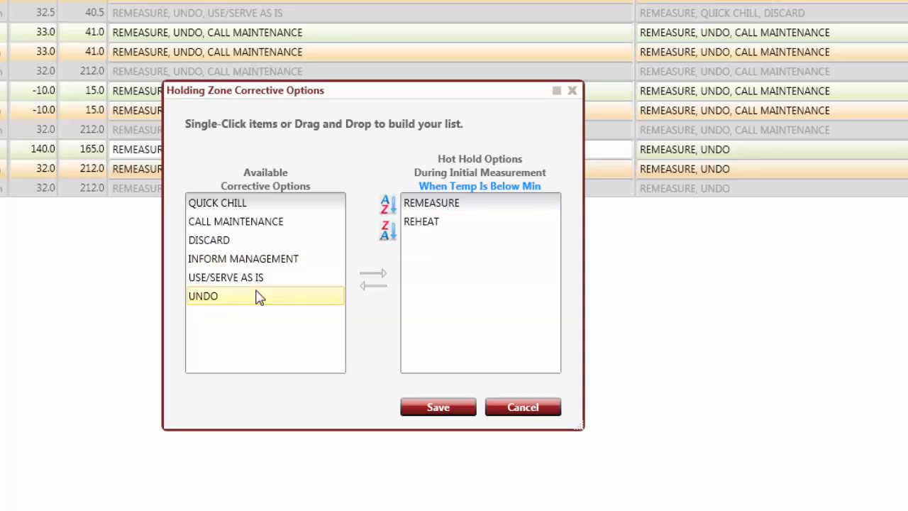
{"action": "left_click", "coordinate": [239, 304]}
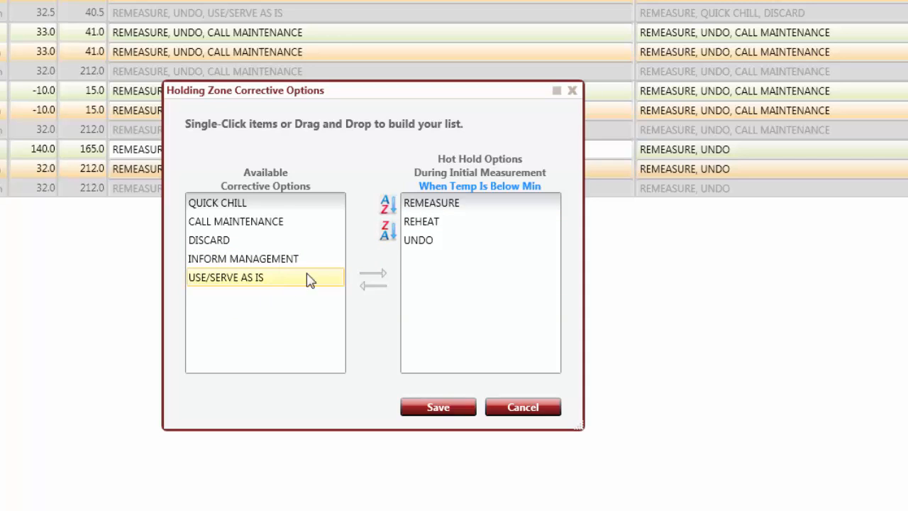
{"action": "left_click_drag", "start_coordinate": [418, 249], "coordinate": [420, 220]}
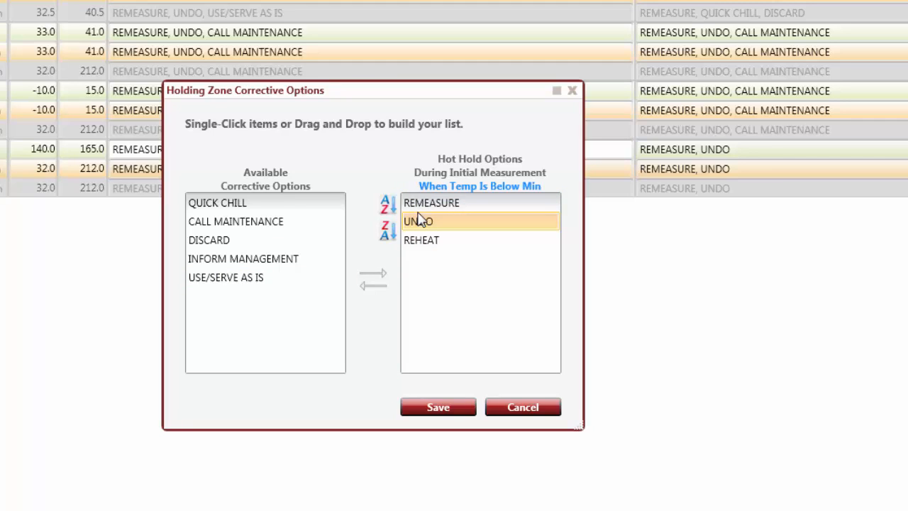
Step: Try sorting the Hot Hold options in ascending and descending alphabetical order, and move REMEASURE back to first place
{"action": "left_click", "coordinate": [387, 210]}
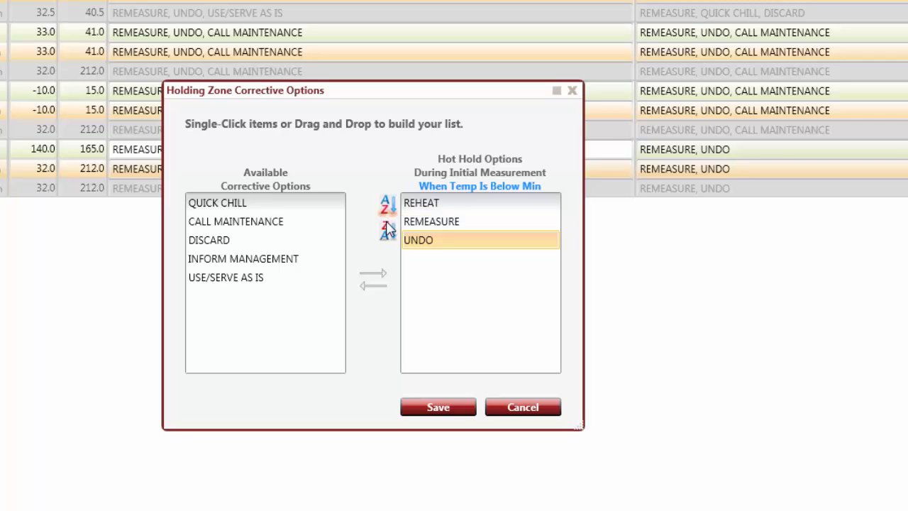
{"action": "left_click", "coordinate": [387, 232]}
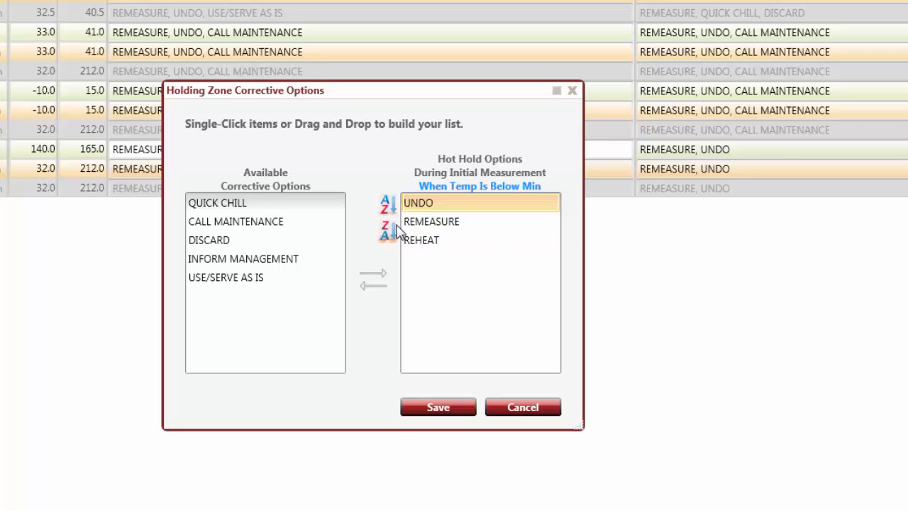
{"action": "left_click_drag", "start_coordinate": [406, 222], "coordinate": [417, 203]}
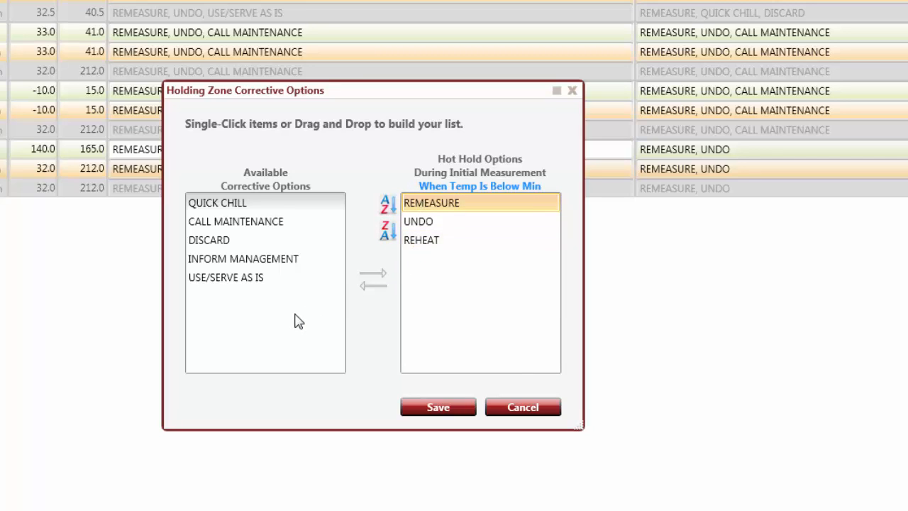
Step: Add DISCARD to the Hot Hold below-minimum options and save the list
{"action": "left_click", "coordinate": [224, 241]}
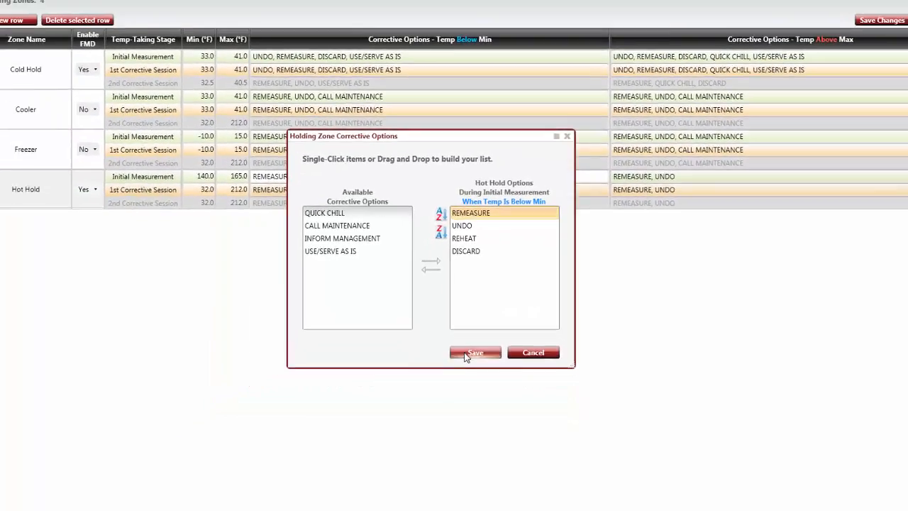
{"action": "left_click", "coordinate": [452, 374]}
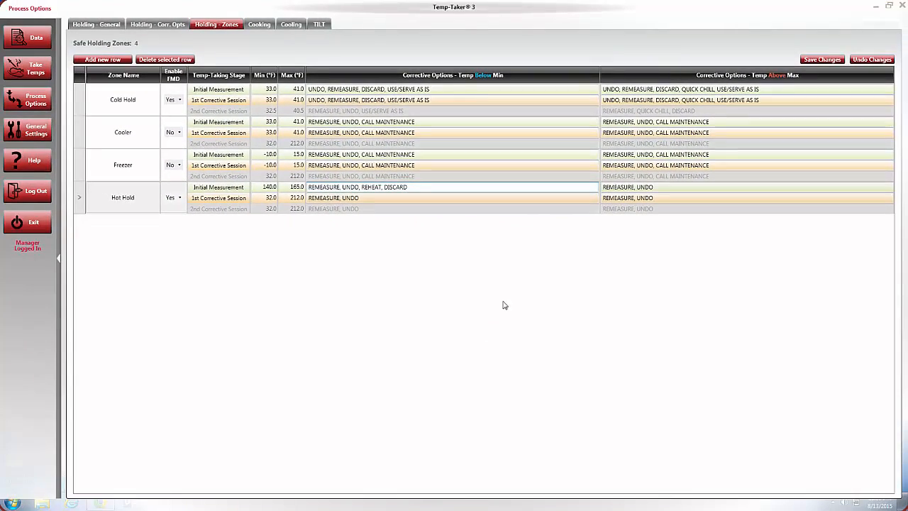
Step: Add DISCARD and USE/SERVE AS IS to Hot Hold's Initial Measurement options for temperatures above the maximum, and save the list
{"action": "left_click", "coordinate": [656, 187]}
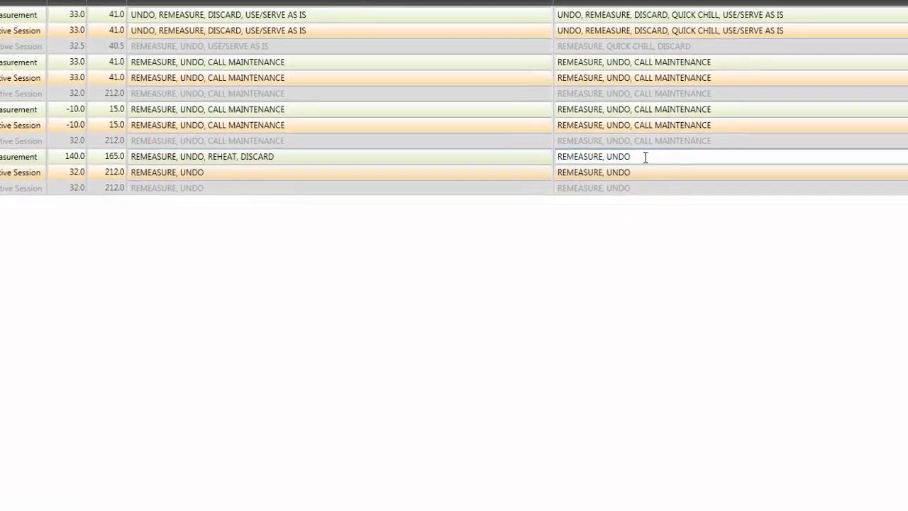
{"action": "left_click", "coordinate": [645, 157]}
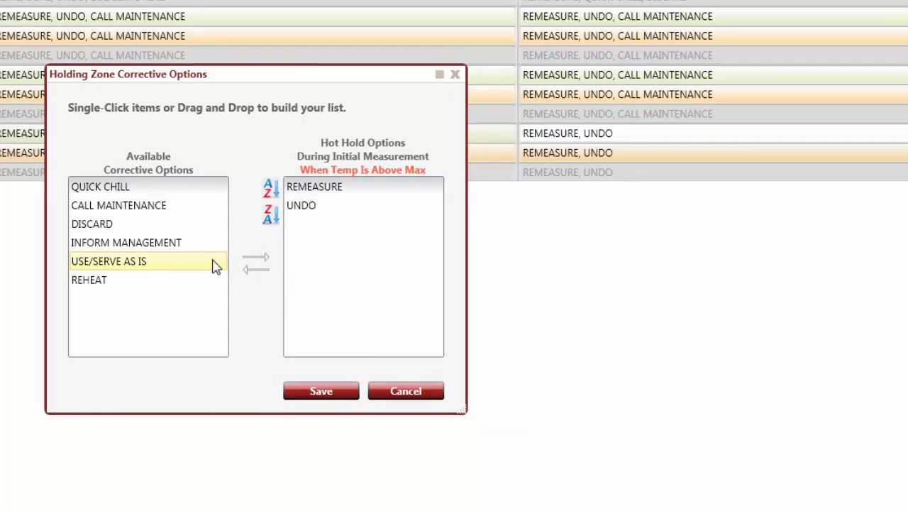
{"action": "left_click", "coordinate": [137, 229]}
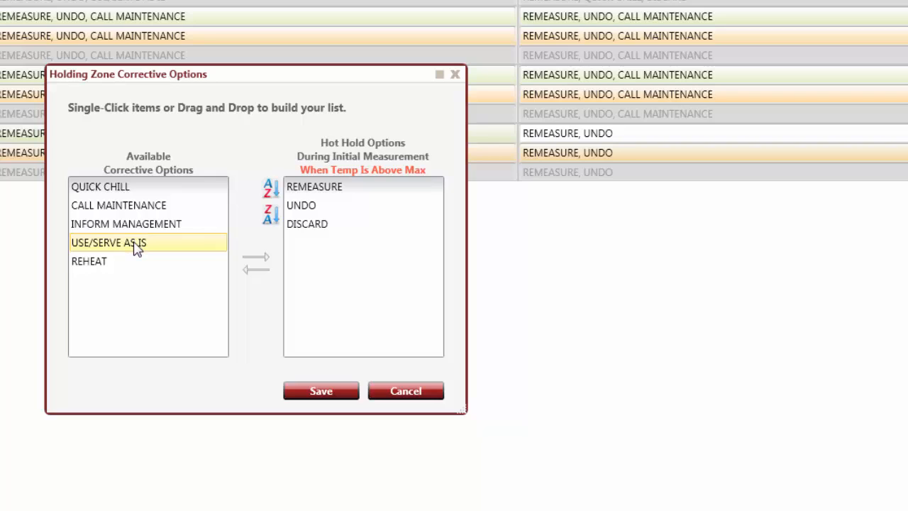
{"action": "left_click", "coordinate": [137, 245]}
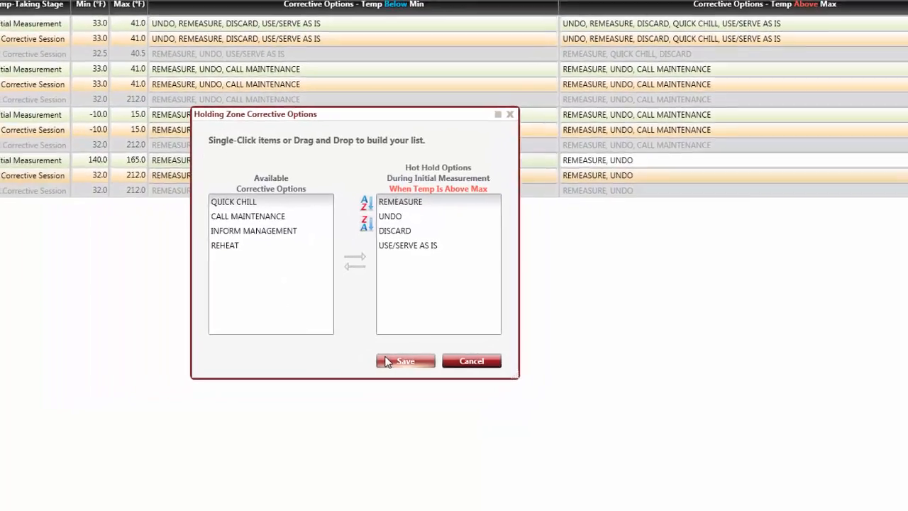
{"action": "left_click", "coordinate": [297, 392]}
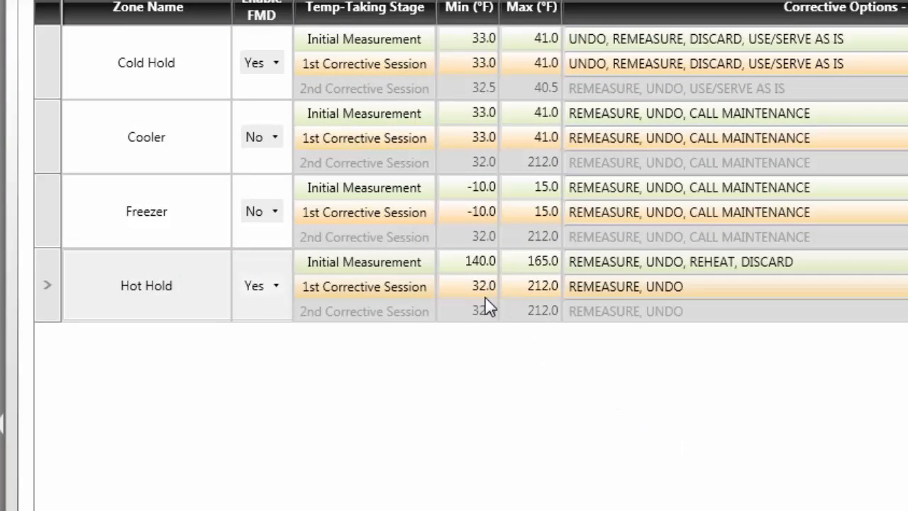
Step: Set the minimum temperature of Hot Hold's 1st Corrective Session to 165 °F
{"action": "double_click", "coordinate": [468, 286]}
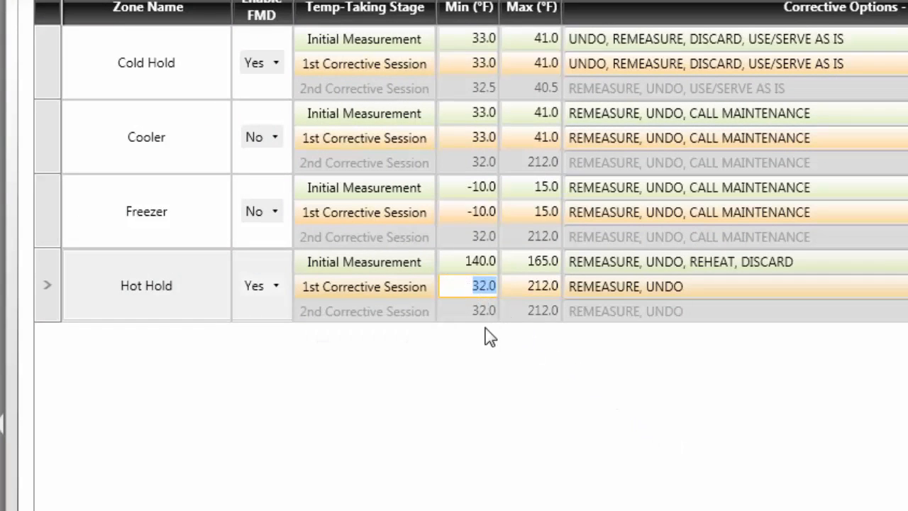
{"action": "type", "text": "165.00"}
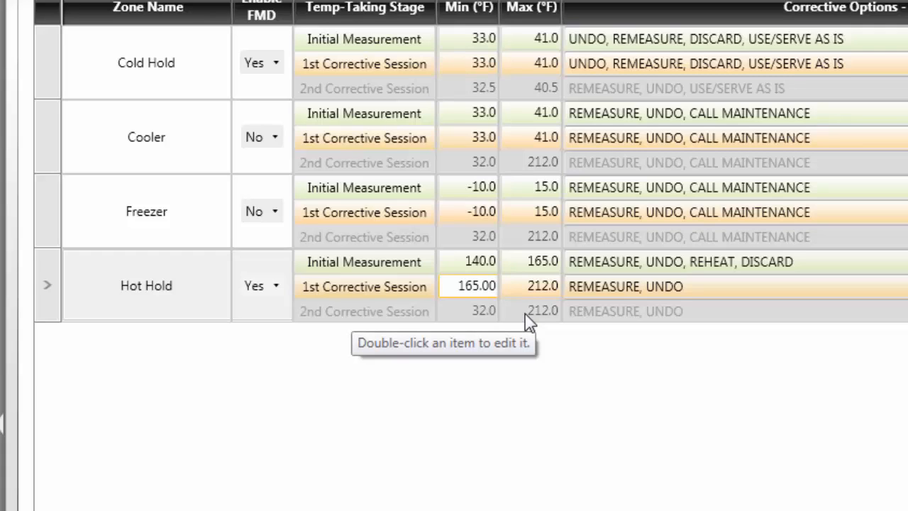
{"action": "double_click", "coordinate": [531, 290]}
{"action": "left_click", "coordinate": [582, 340]}
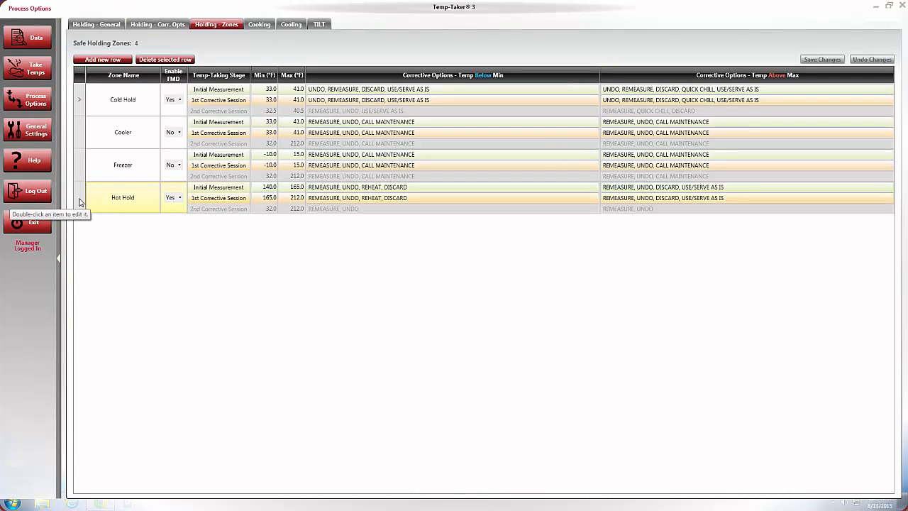
Step: Move the Hot Hold row above Cold Hold so it is first in the zone table
{"action": "left_click", "coordinate": [80, 201]}
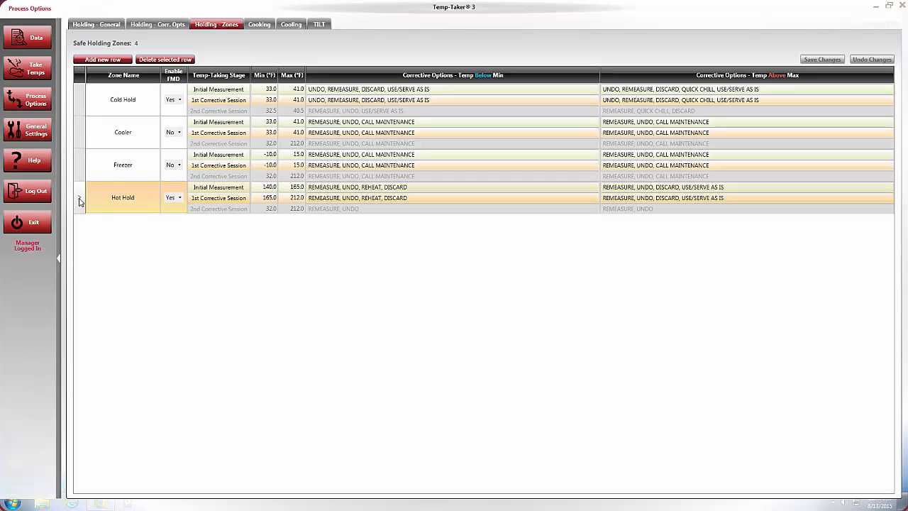
{"action": "left_click_drag", "start_coordinate": [80, 201], "coordinate": [80, 140]}
{"action": "left_click", "coordinate": [79, 106]}
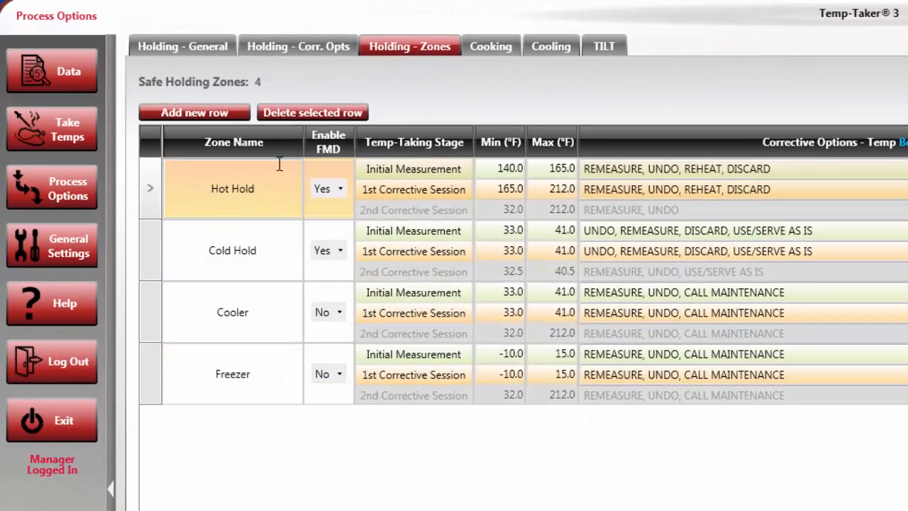
Step: Sort the holding zones by name in ascending and descending order, and clear the sorting to restore the custom order
{"action": "left_click", "coordinate": [278, 155]}
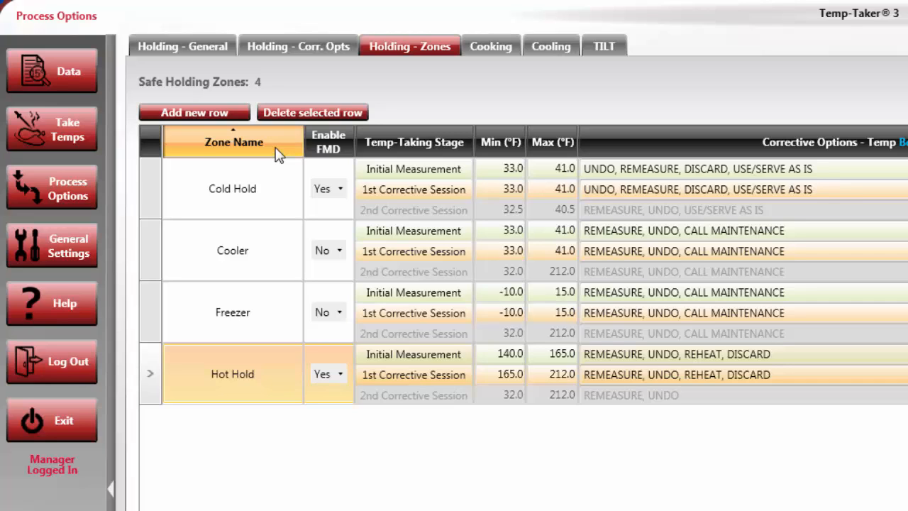
{"action": "left_click", "coordinate": [278, 155]}
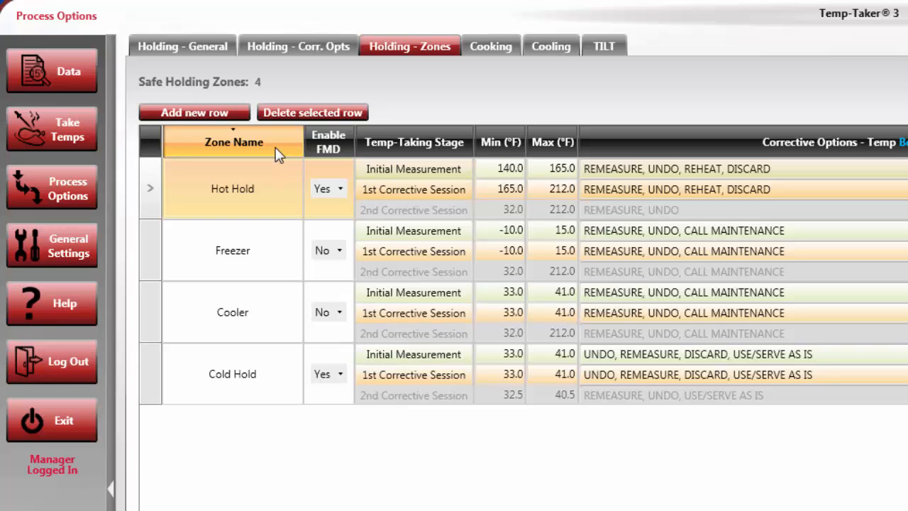
{"action": "left_click", "coordinate": [276, 149]}
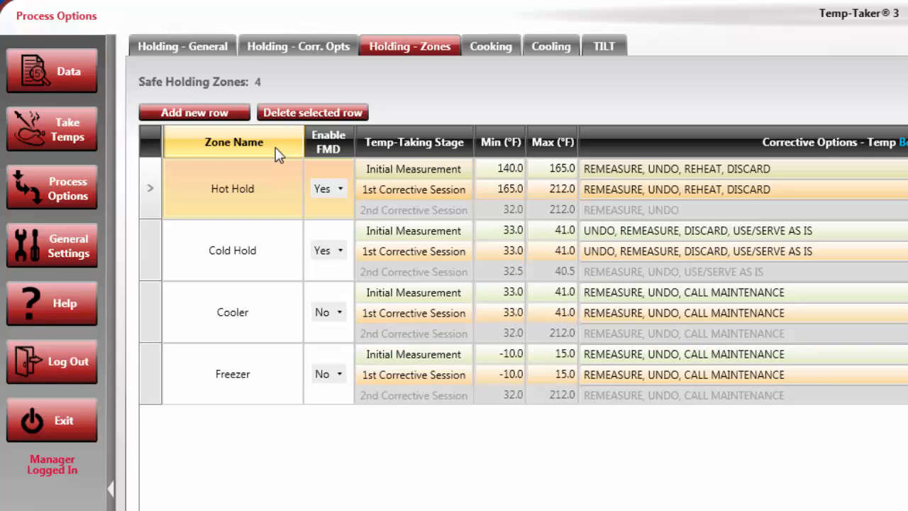